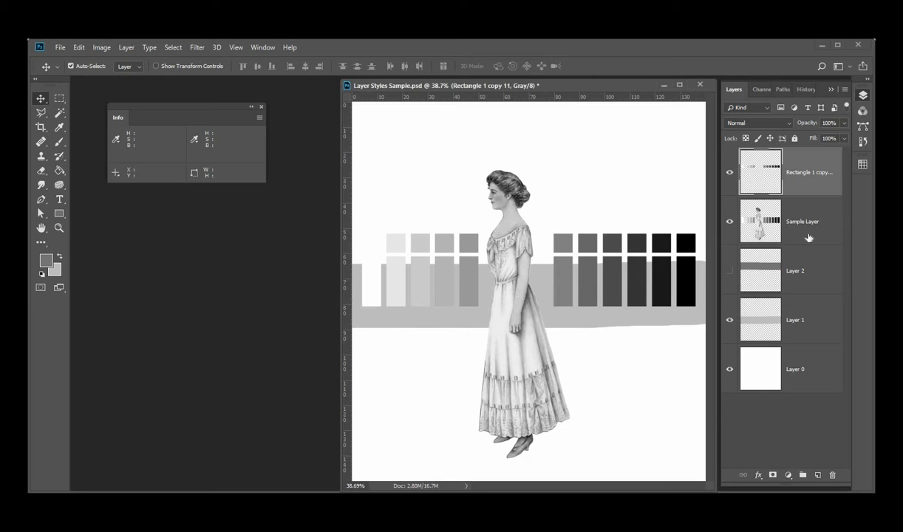
Open the Sample Layer's layer style and set its blend mode to Multiply with 71% opacity
left_click(808, 237)
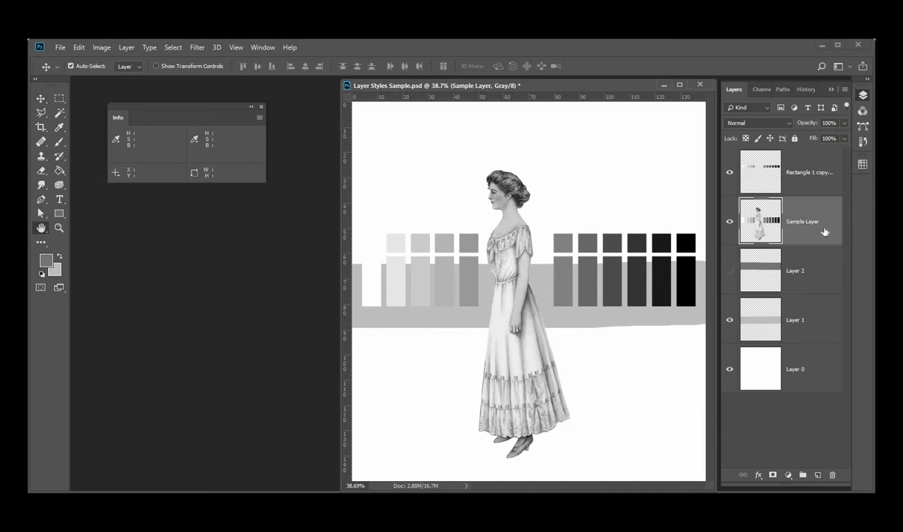
double_click(785, 229)
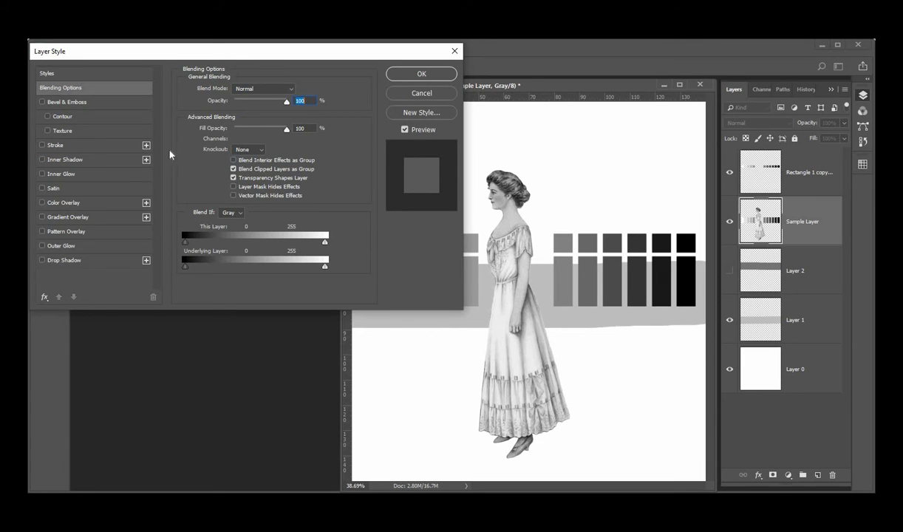
left_click(291, 91)
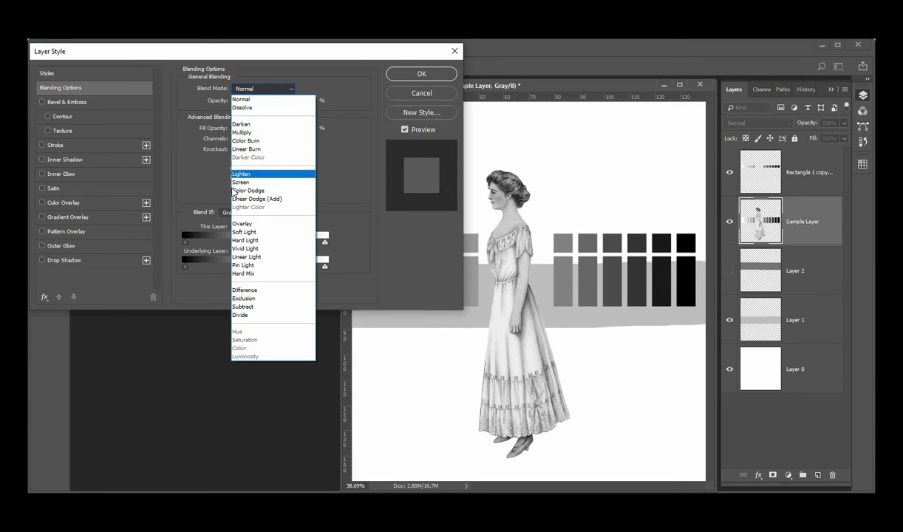
left_click(243, 132)
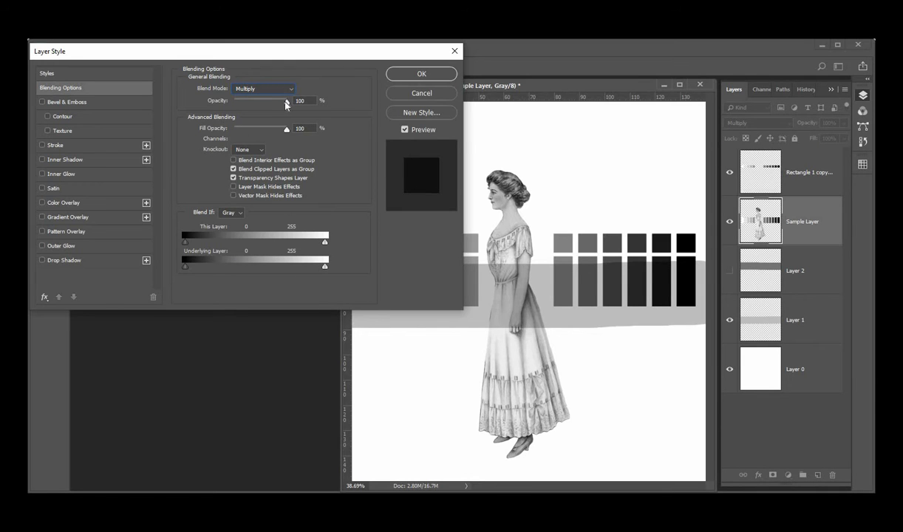
left_click_drag(285, 105, 271, 104)
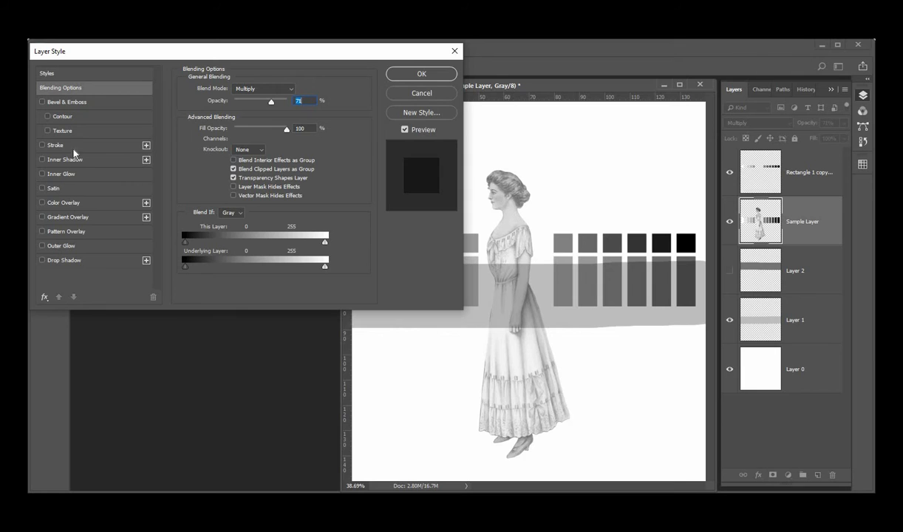
Add a drop shadow and a 6 px stroke to the Sample Layer and apply the style
left_click(42, 261)
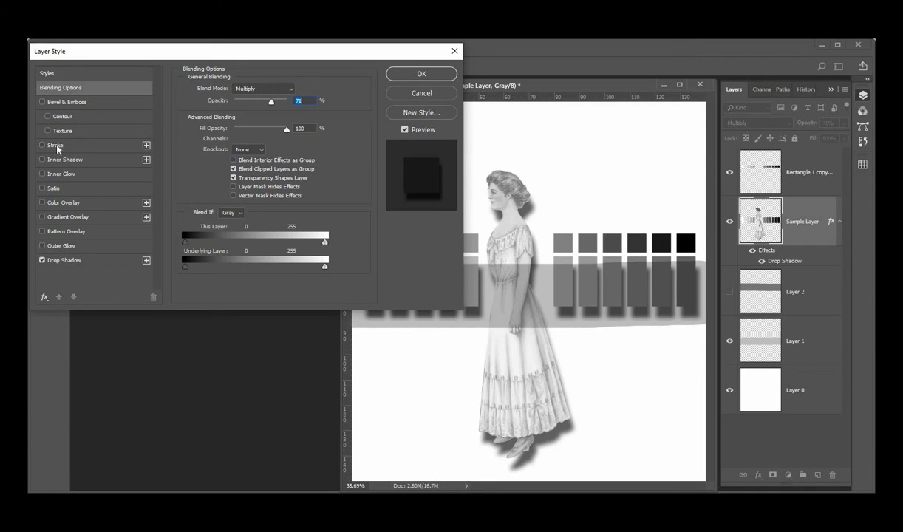
left_click(116, 146)
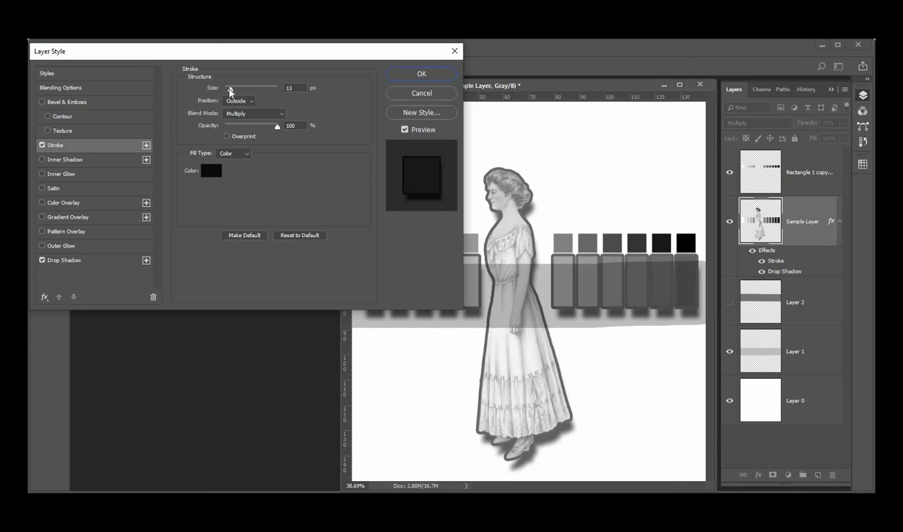
left_click_drag(230, 91, 218, 86)
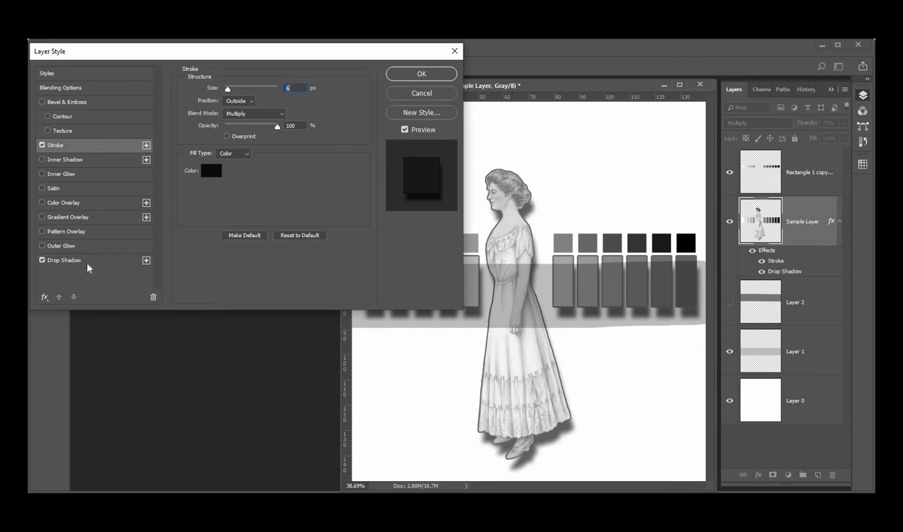
left_click(423, 75)
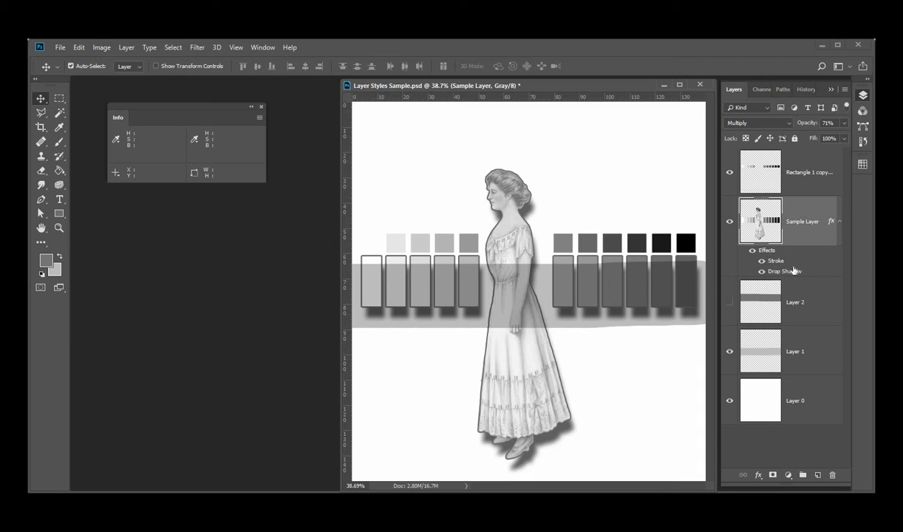
Reopen the Sample Layer's stroke effect and set its size to 10 px
left_click(788, 123)
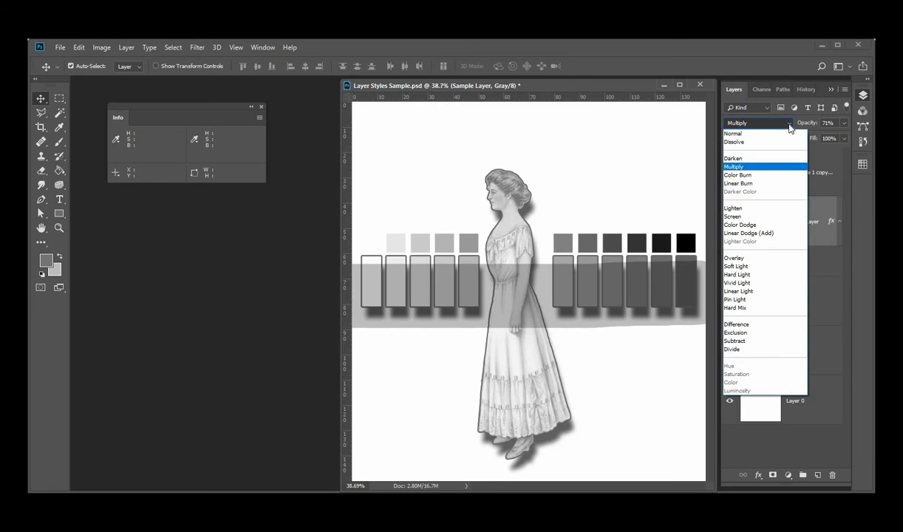
left_click(789, 125)
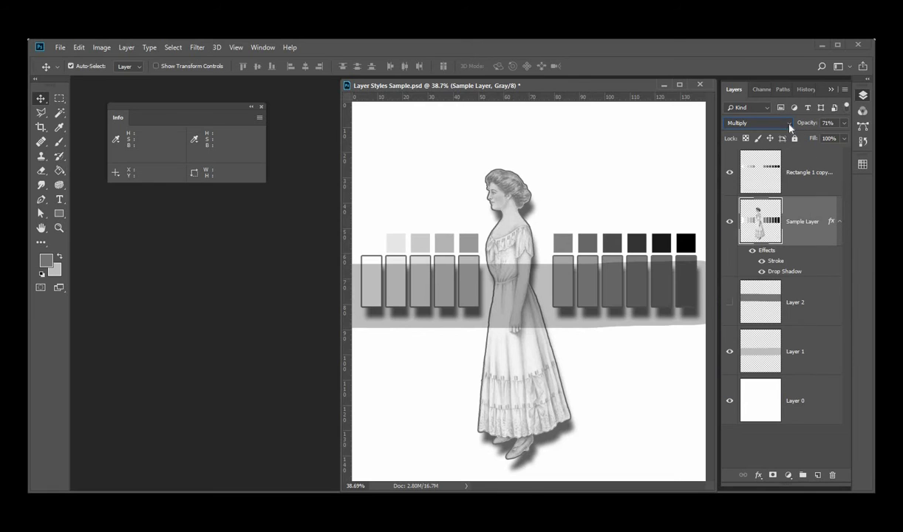
double_click(775, 263)
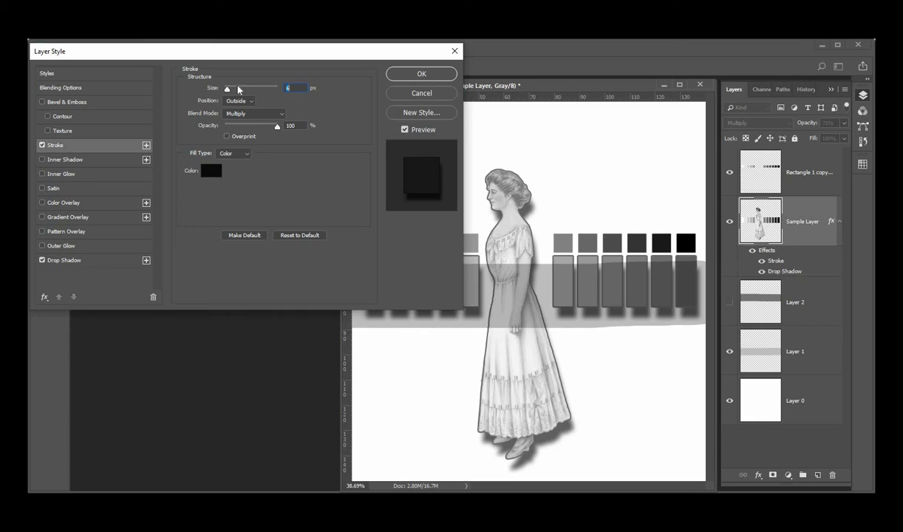
left_click_drag(227, 88, 230, 90)
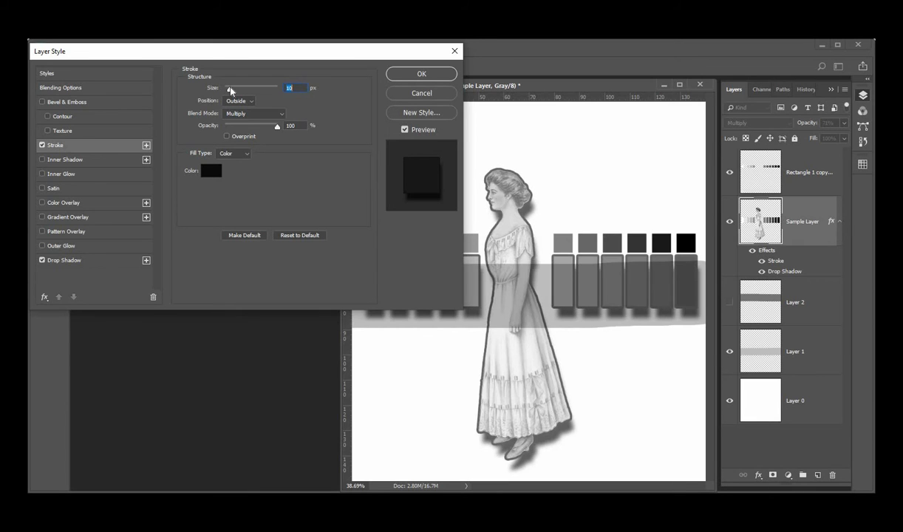
left_click(419, 74)
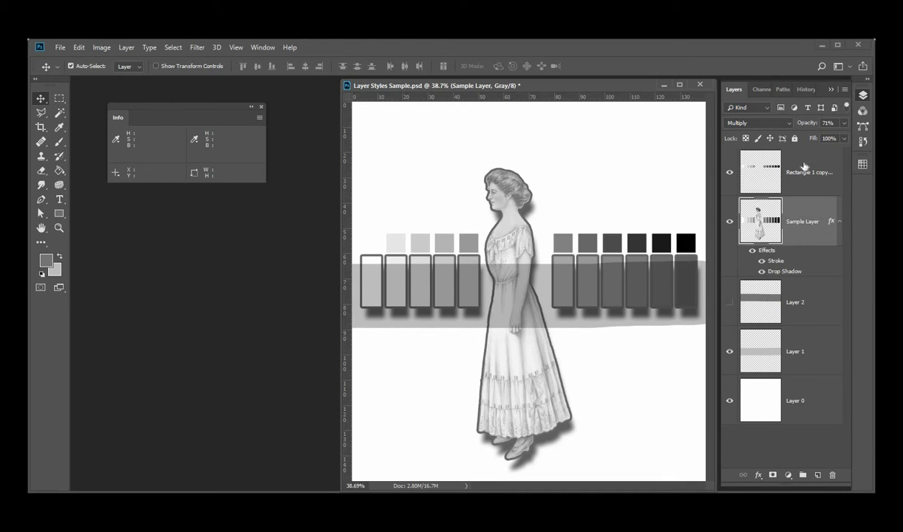
Copy the Sample Layer's layer style, paste it onto the Rectangle 1 copy layer, and undo the paste
right_click(796, 239)
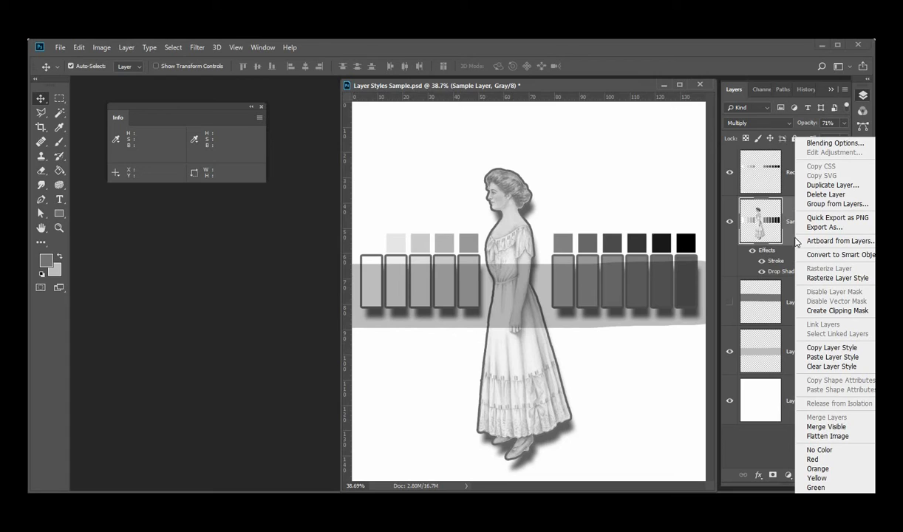
left_click(833, 348)
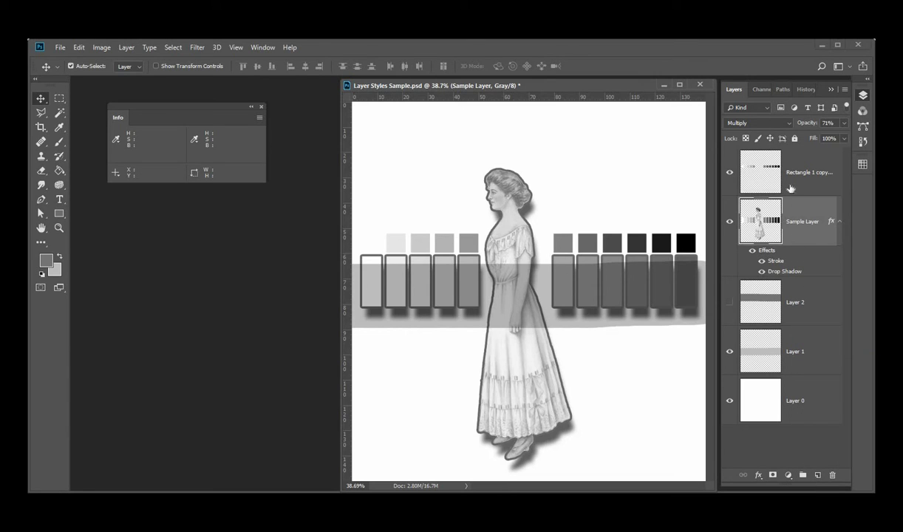
left_click(790, 188)
right_click(792, 181)
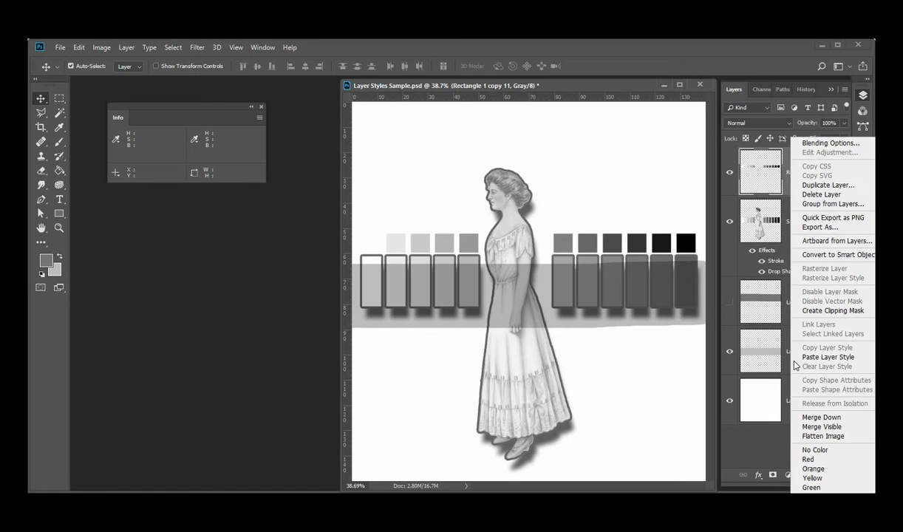
left_click(820, 358)
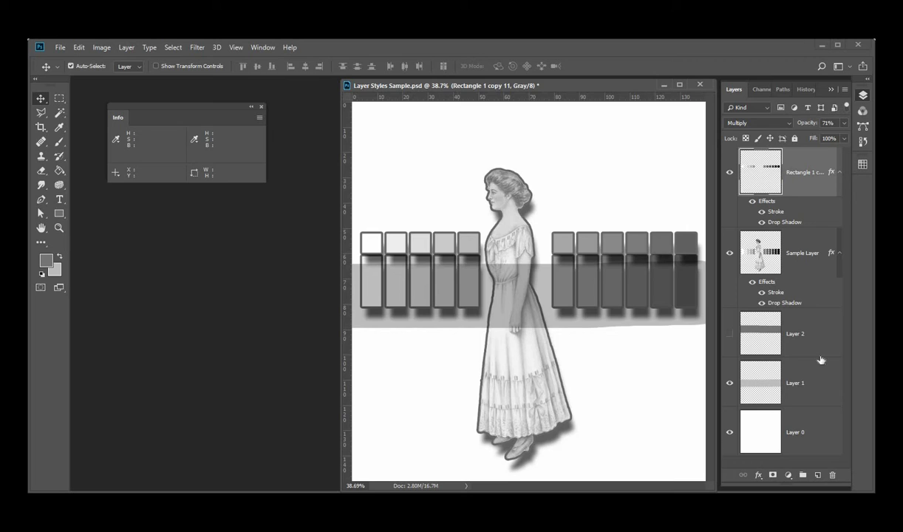
key("ctrl+z")
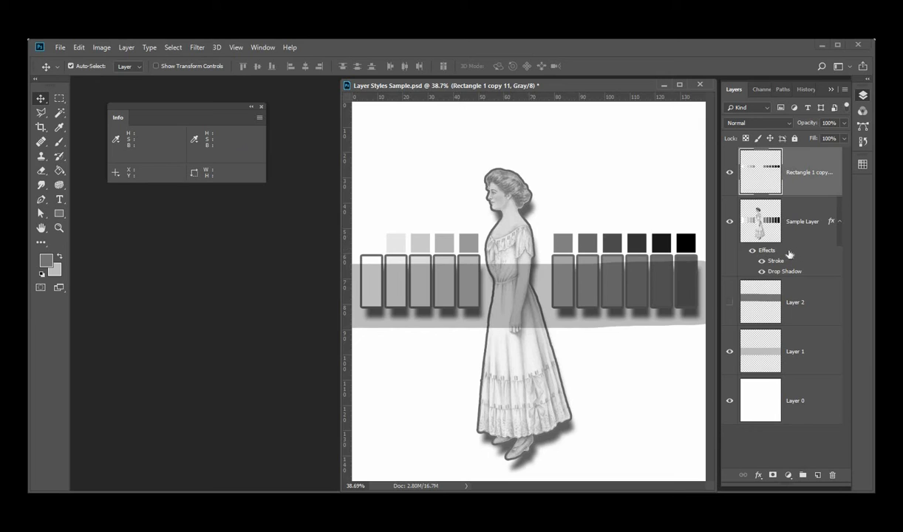
Duplicate the Sample Layer's effects onto the Rectangle 1 copy layer and clear that layer's style again
left_click(789, 254)
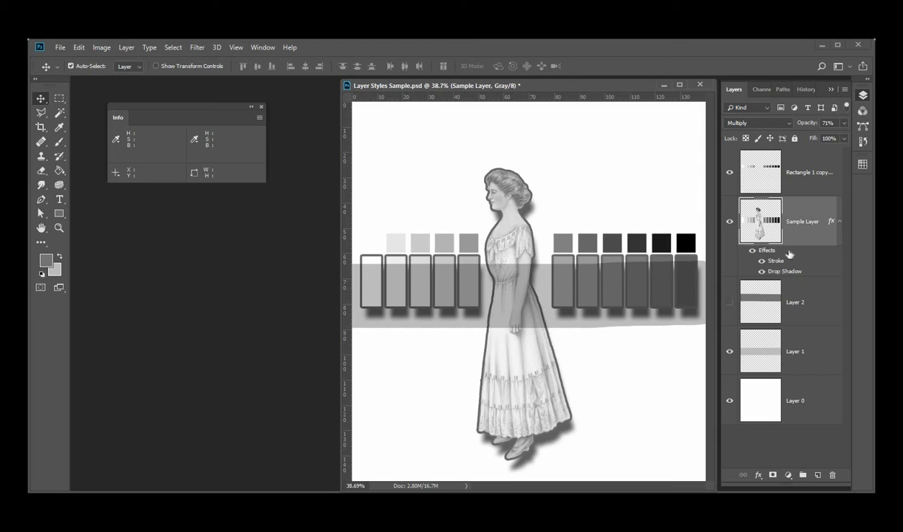
left_click_drag(789, 254, 789, 194)
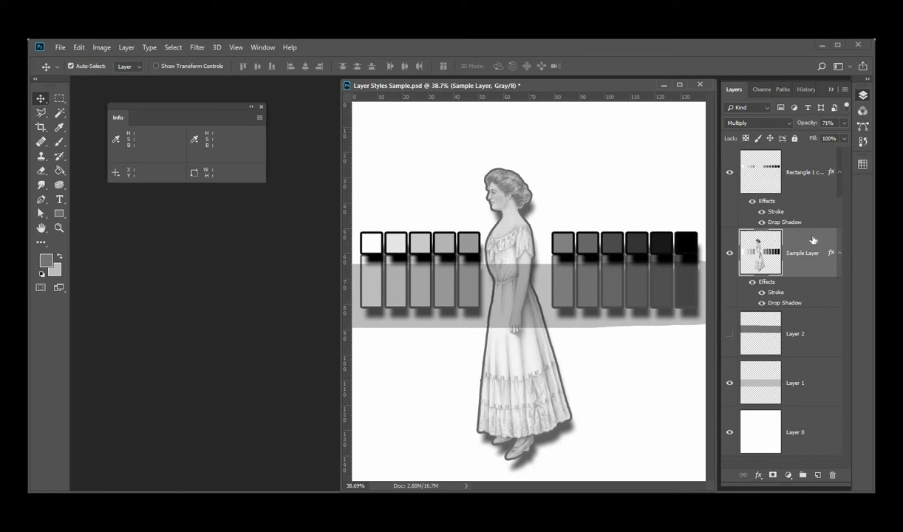
left_click(805, 192)
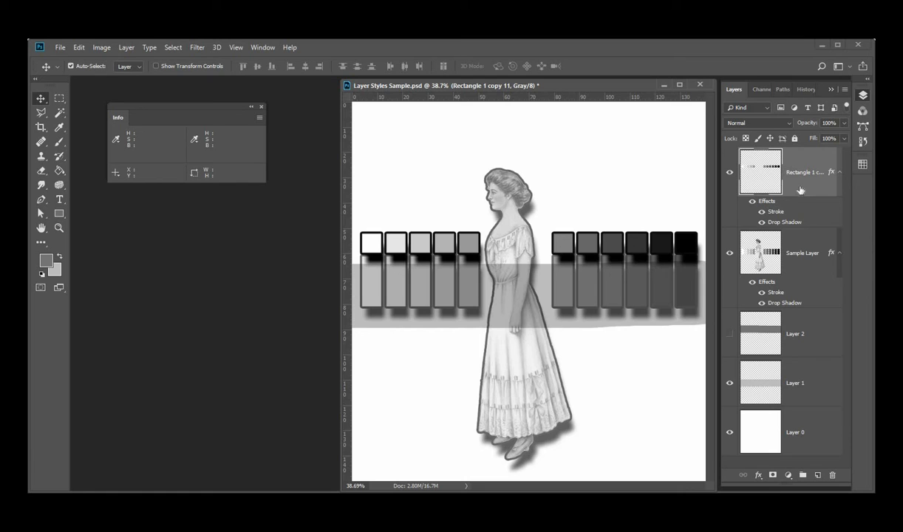
right_click(800, 191)
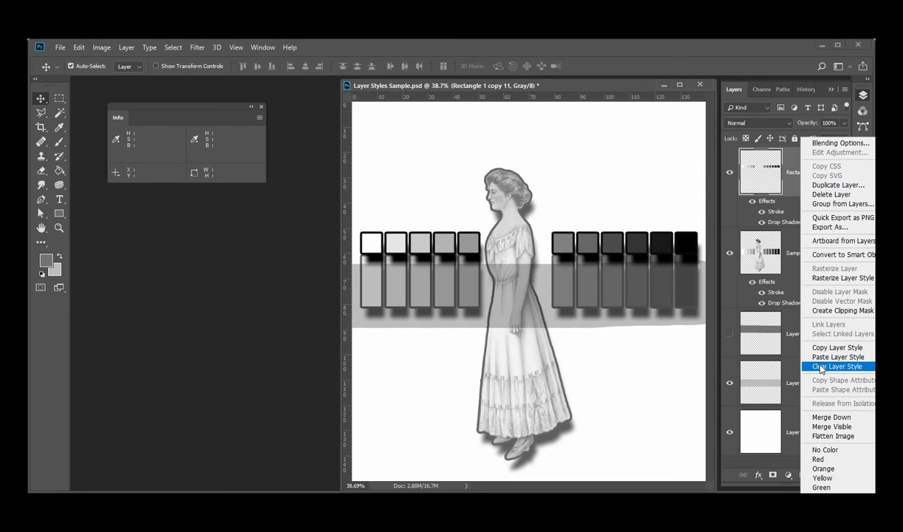
left_click(795, 197)
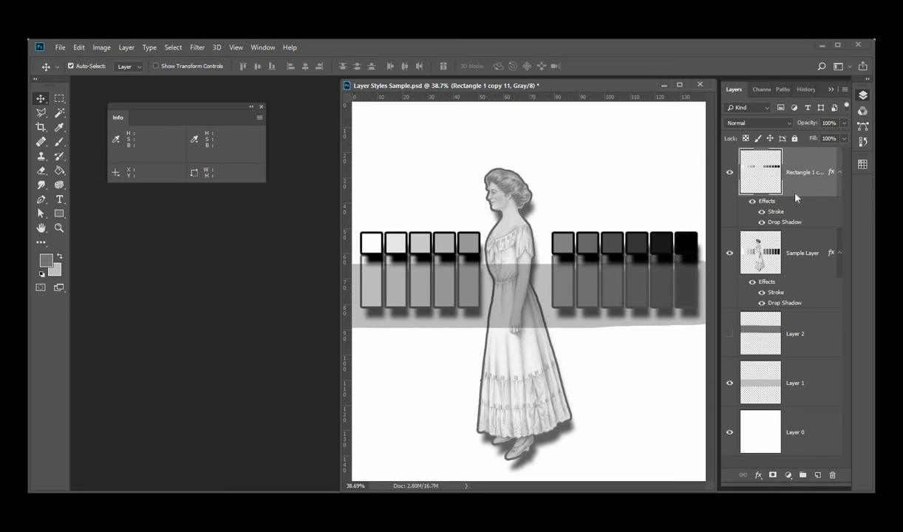
right_click(795, 194)
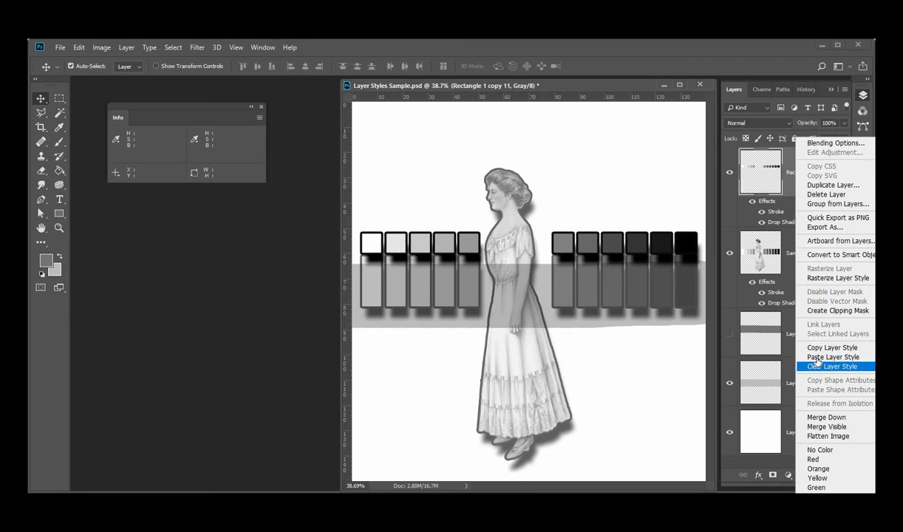
left_click(820, 367)
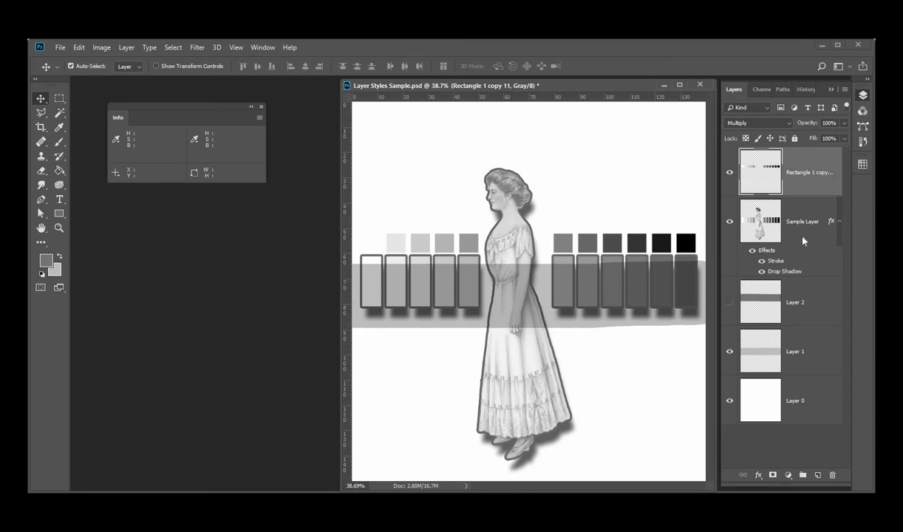
Copy and paste the Sample Layer's layer style onto the Rectangle 1 copy layer, and clear it again
right_click(802, 240)
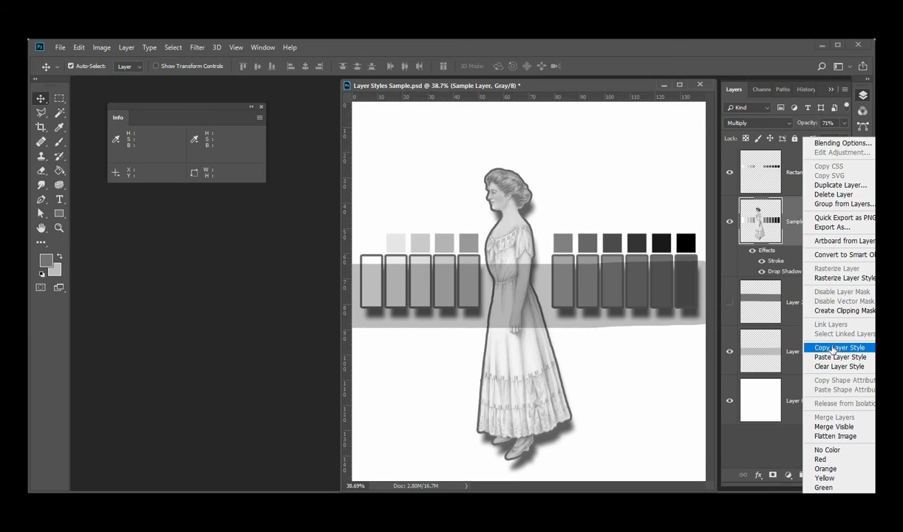
left_click(835, 349)
right_click(800, 189)
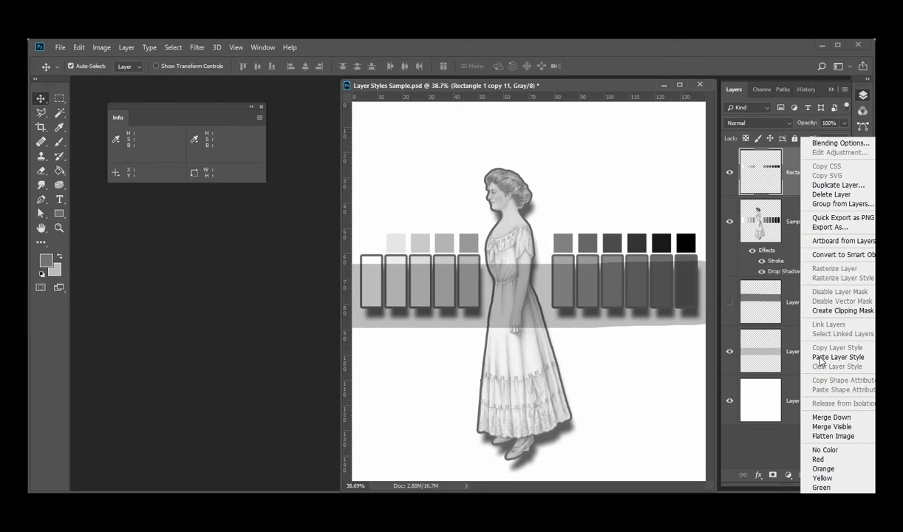
left_click(822, 357)
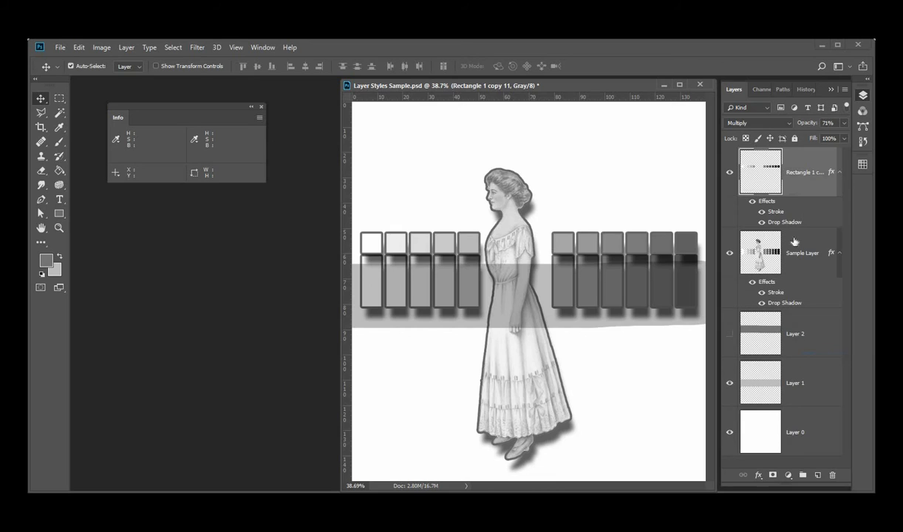
right_click(789, 192)
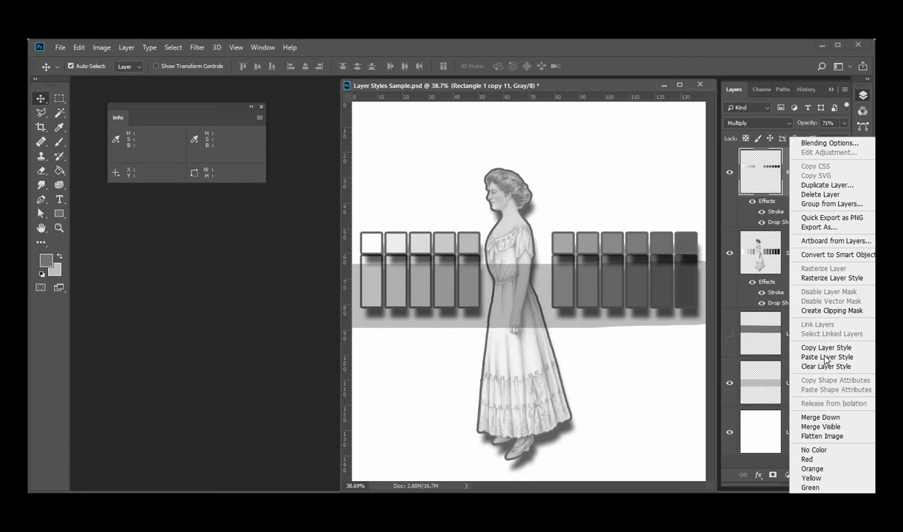
left_click(816, 366)
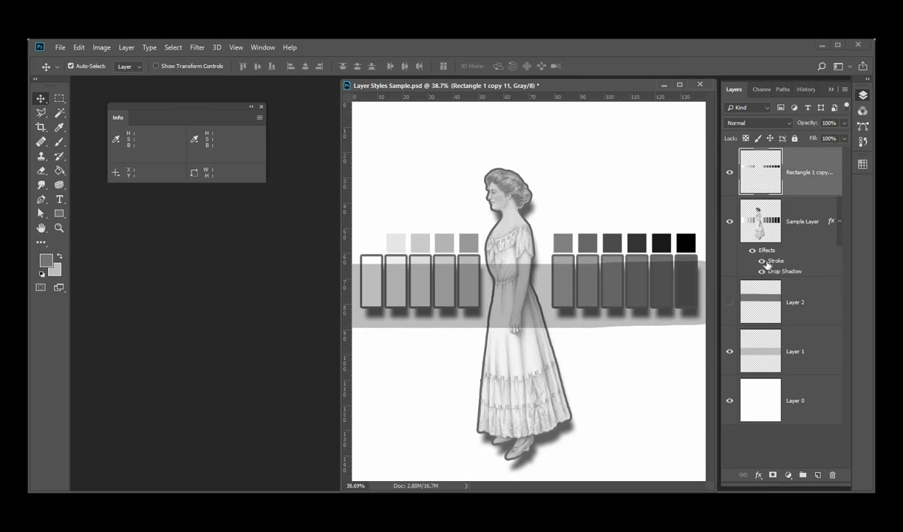
Toggle the visibility of the Sample Layer's stroke effect, and hide all of its effects
left_click(758, 230)
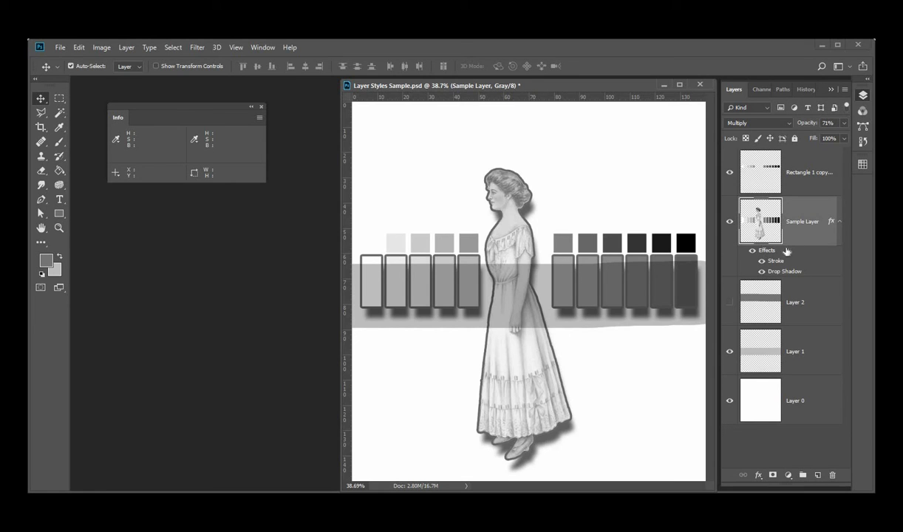
left_click(763, 261)
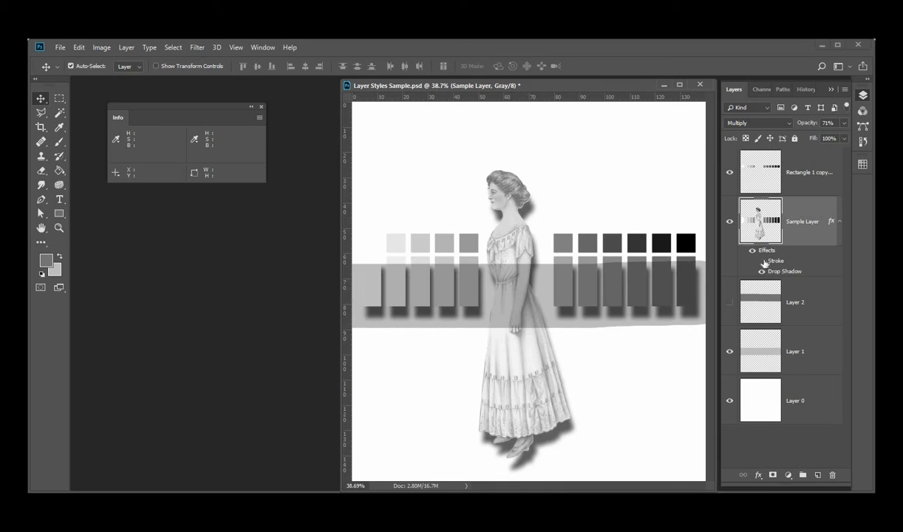
left_click(763, 262)
left_click(764, 262)
left_click(763, 261)
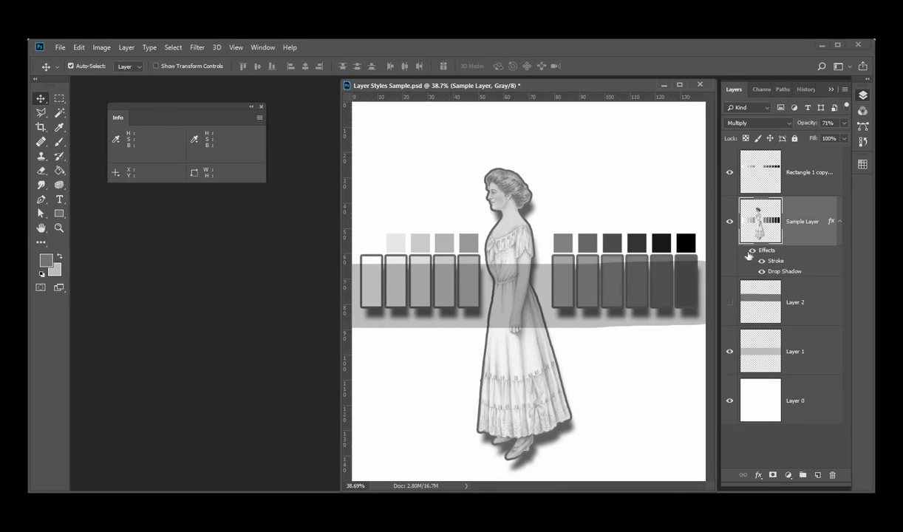
left_click(753, 252)
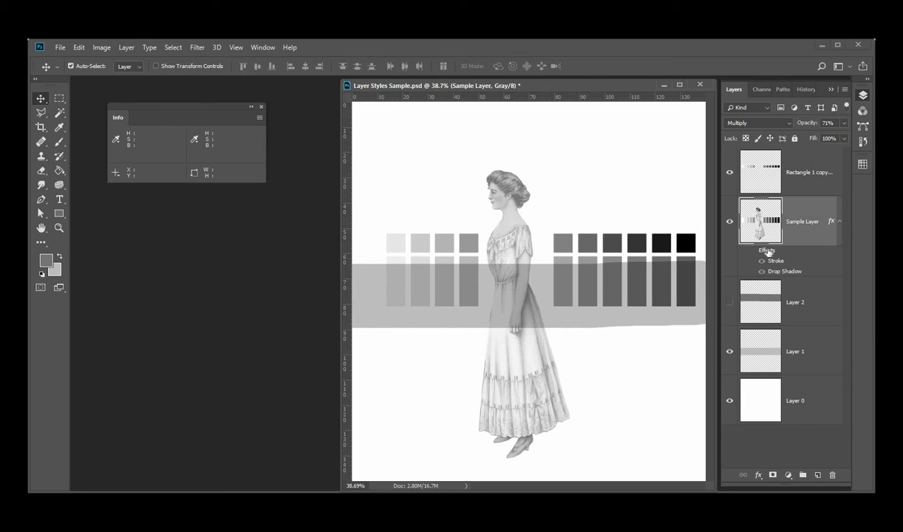
Delete all of the Sample Layer's effects by moving them to the trash, and undo the deletion
right_click(800, 239)
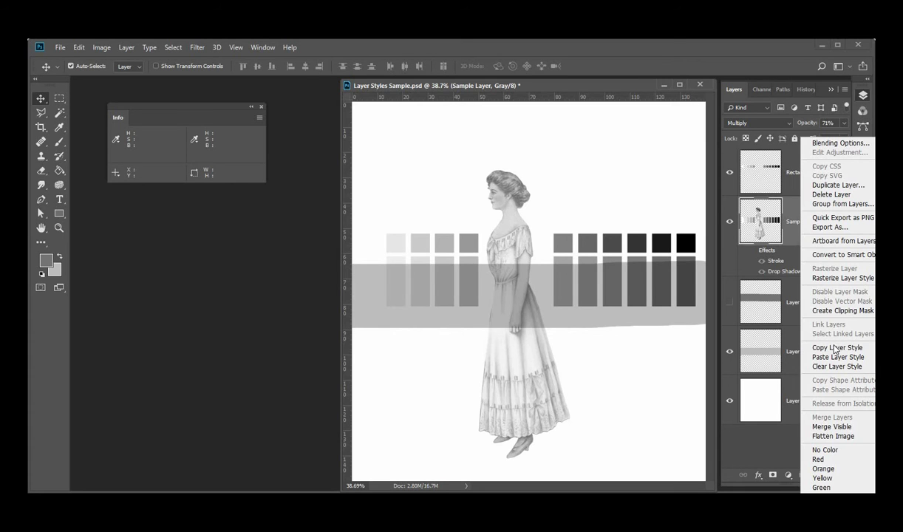
left_click(790, 255)
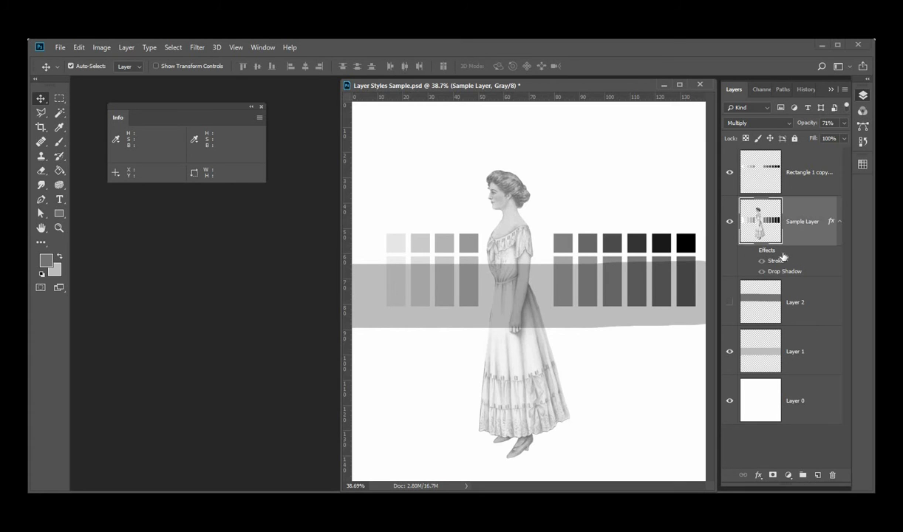
mouse_move(784, 253)
left_mouse_down()
mouse_move(772, 279)
mouse_move(820, 353)
mouse_move(833, 478)
left_mouse_up()
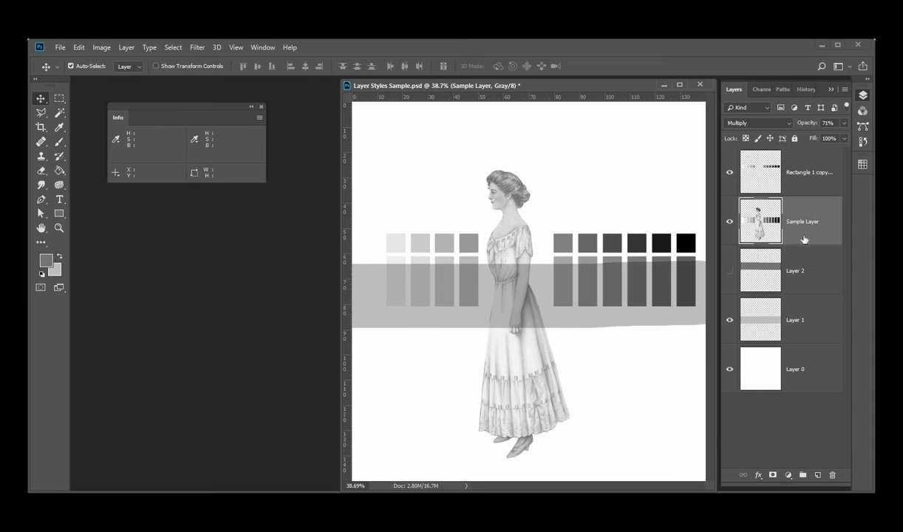
key("ctrl+z")
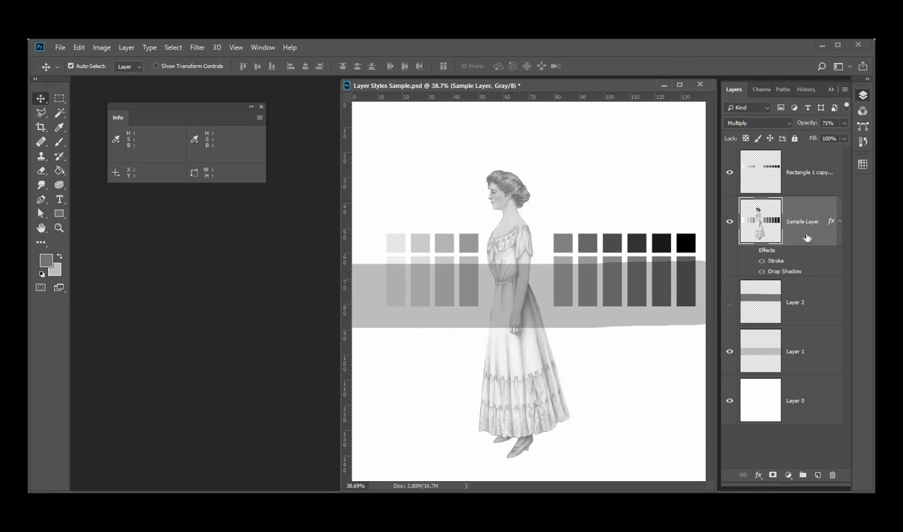
Open the Sample Layer's layer style and save it as a new style preset named E
double_click(807, 237)
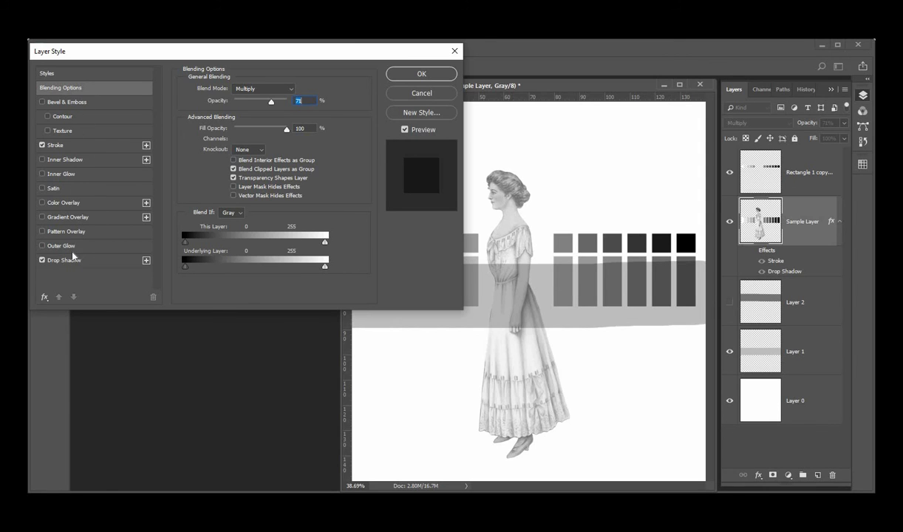
left_click(414, 114)
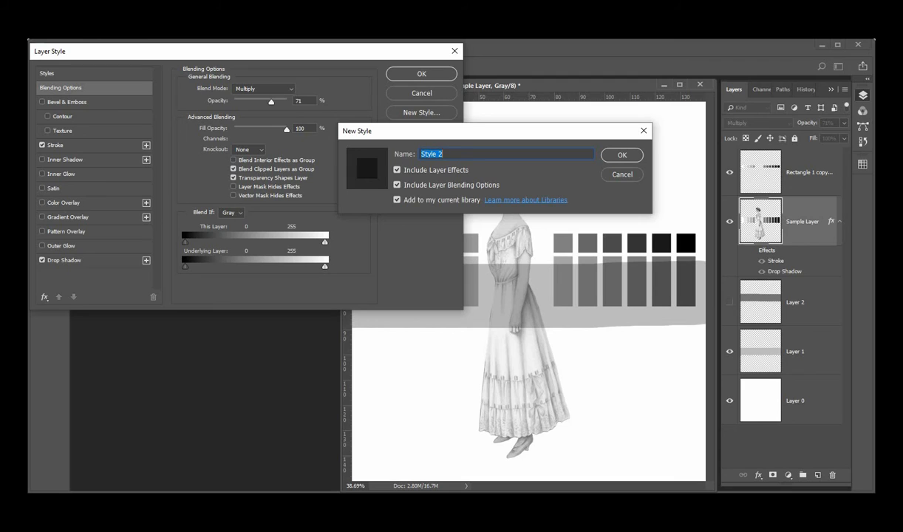
type("Example1")
left_click(622, 155)
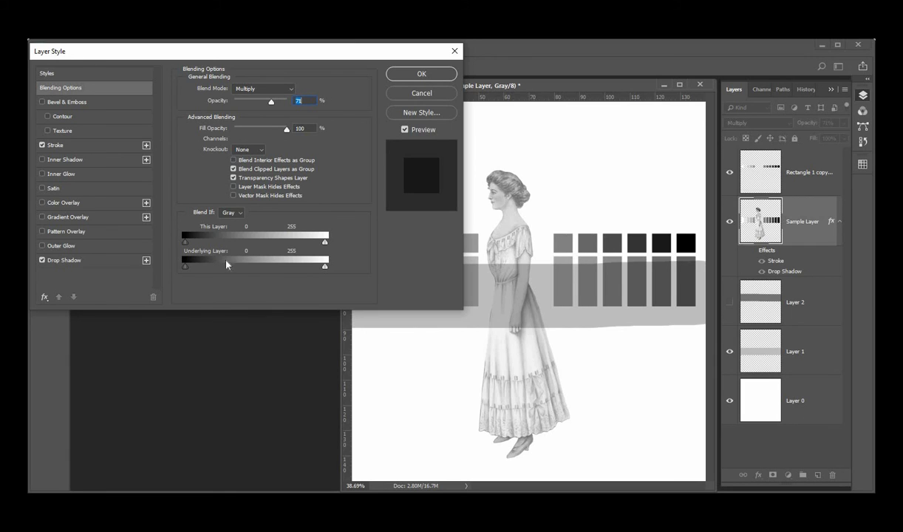
Open the Styles preset list and try a textured gradient preset on the Sample Layer, then the no-style preset
left_click(77, 74)
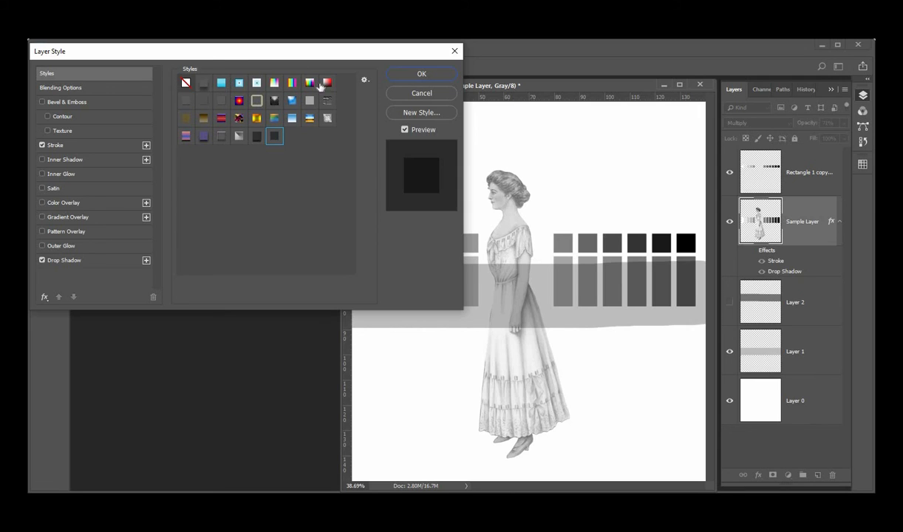
left_click(221, 119)
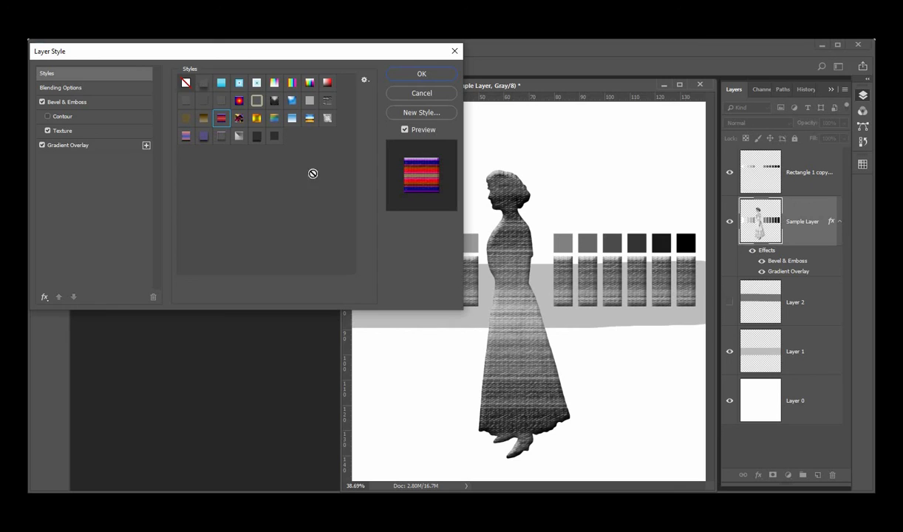
left_click(186, 84)
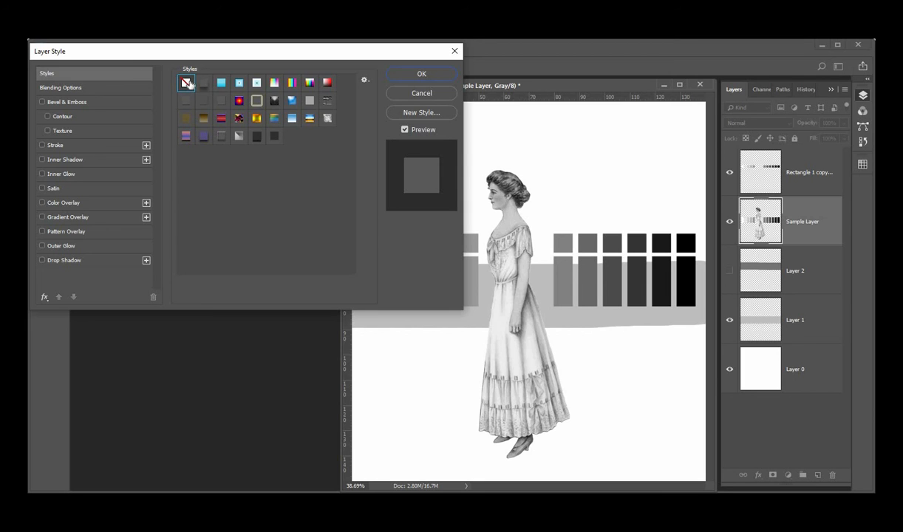
Apply the dark stroke and drop shadow style preset to the Sample Layer and confirm the dialog
left_click(277, 138)
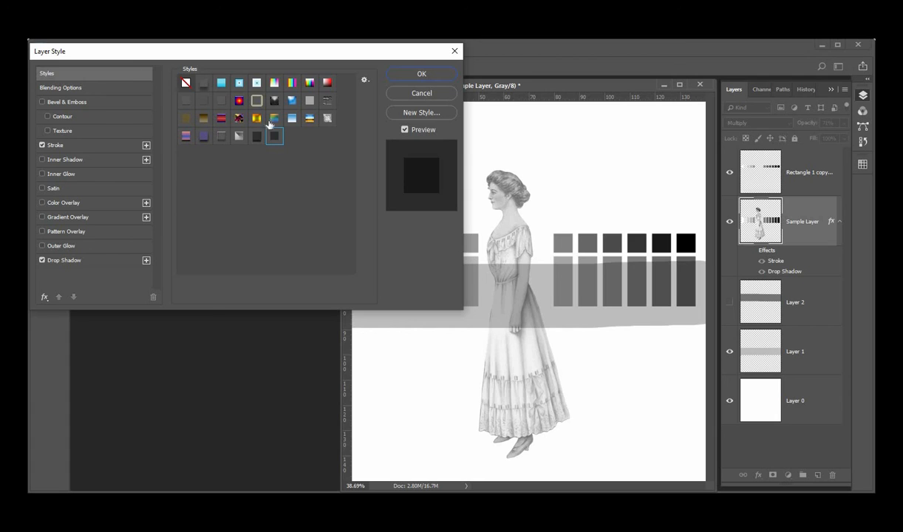
left_click(257, 137)
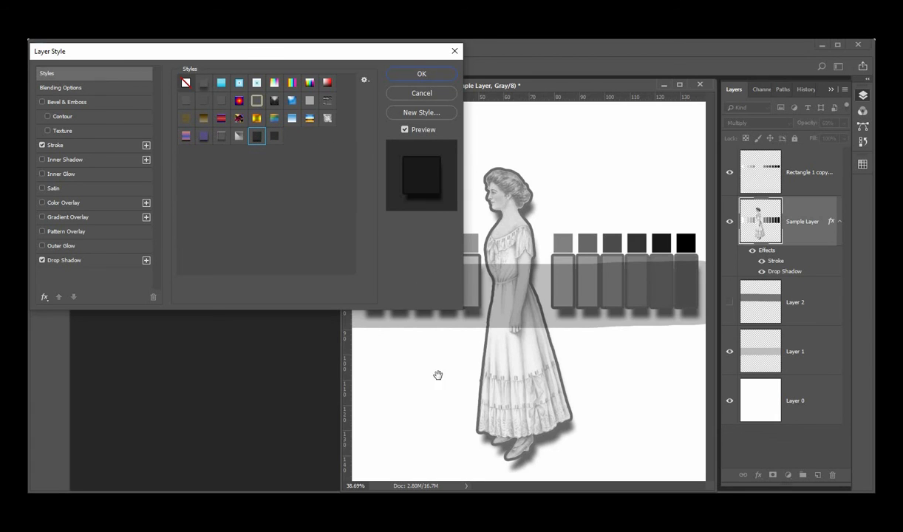
left_click(417, 75)
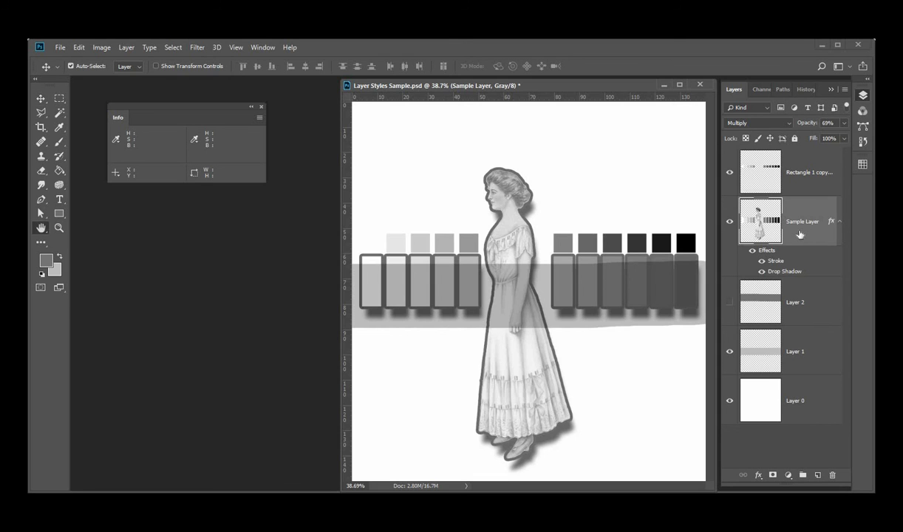
Reopen the Sample Layer's Layer Style dialog to review its blending options, and close it
double_click(772, 228)
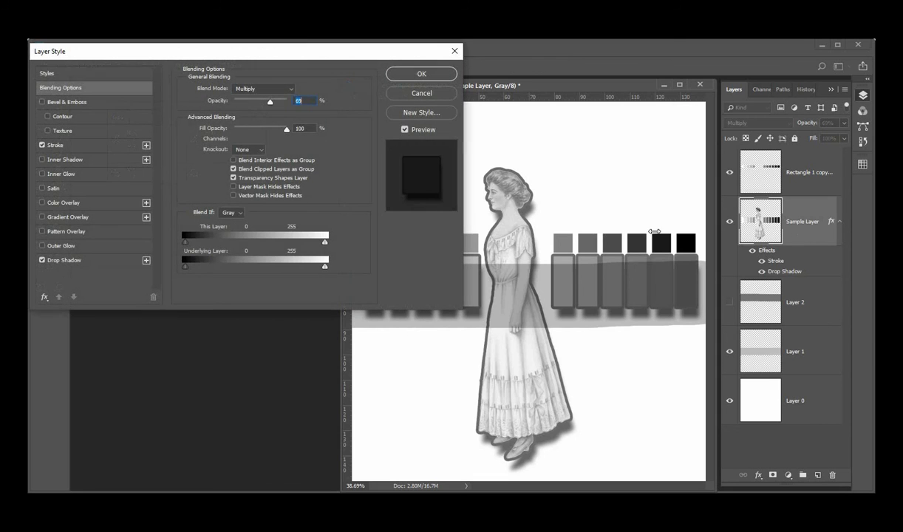
left_click(428, 75)
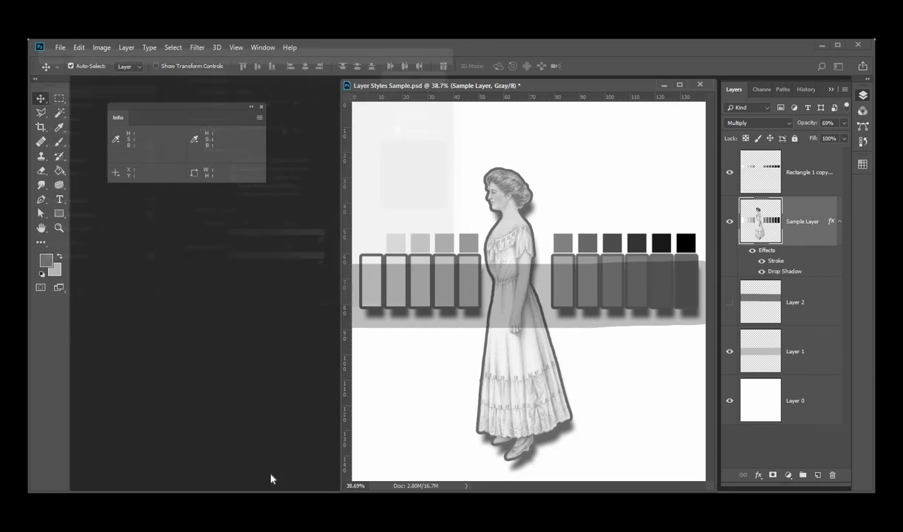